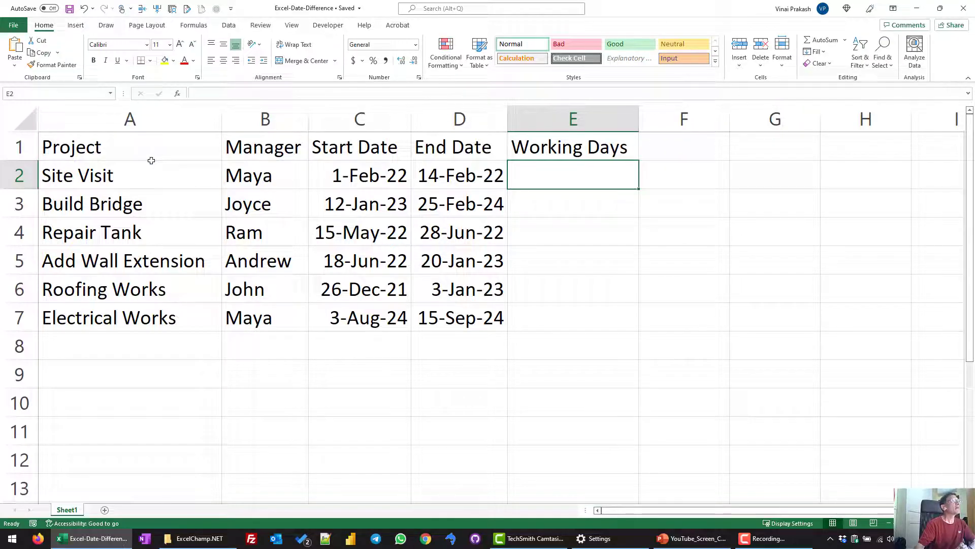
- Review Site Visit's manager and dates in B2–D2, then start a formula in E2
{"action": "left_click", "coordinate": [268, 176]}
{"action": "left_click", "coordinate": [387, 174]}
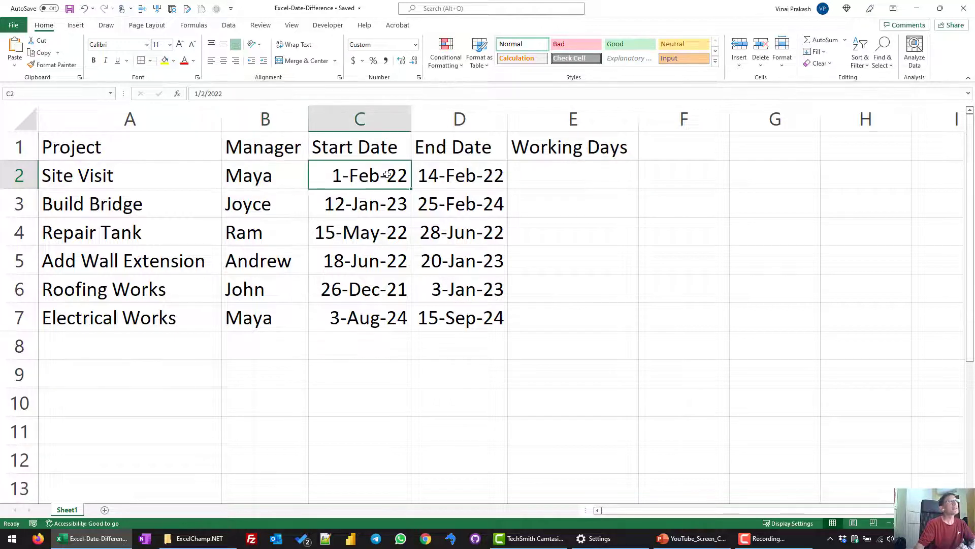
{"action": "left_click", "coordinate": [446, 176]}
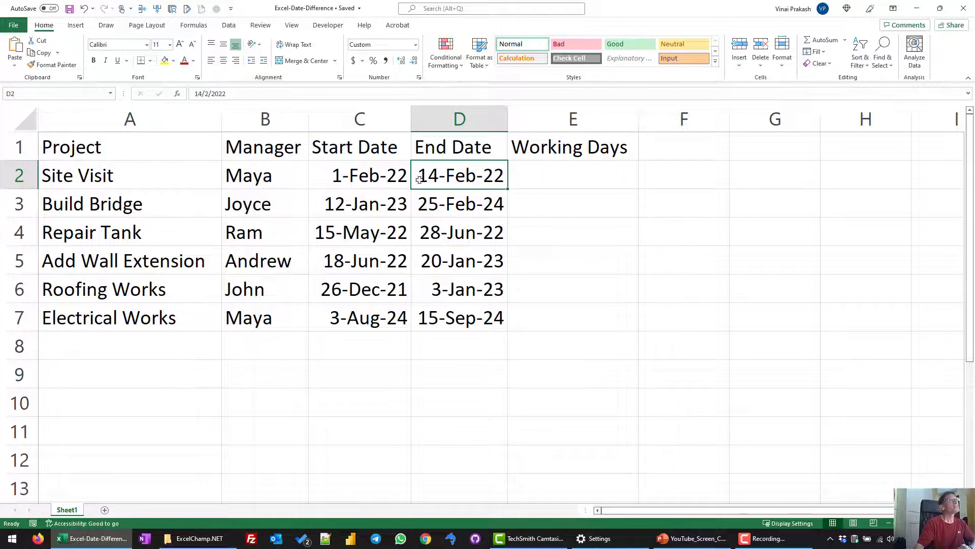
{"action": "left_click", "coordinate": [563, 182]}
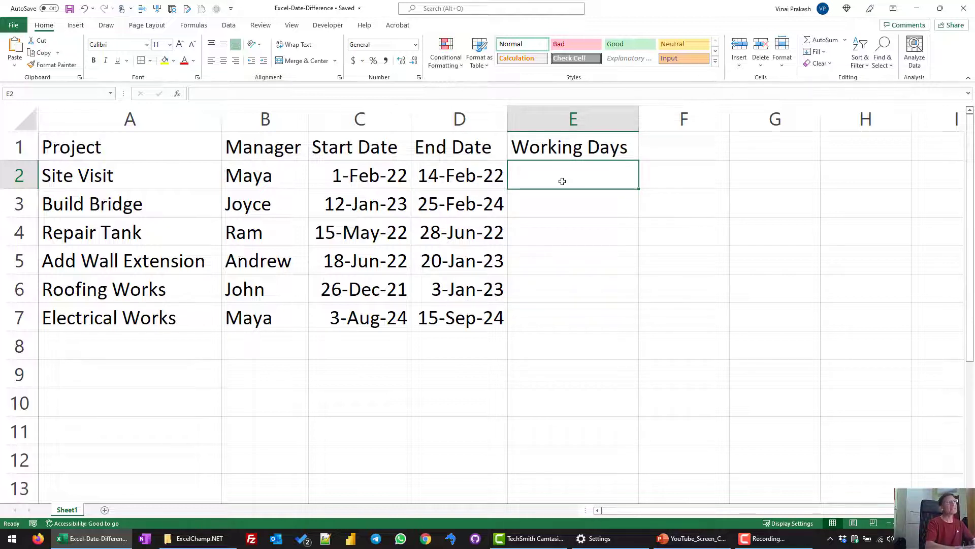
{"action": "type", "text": "="}
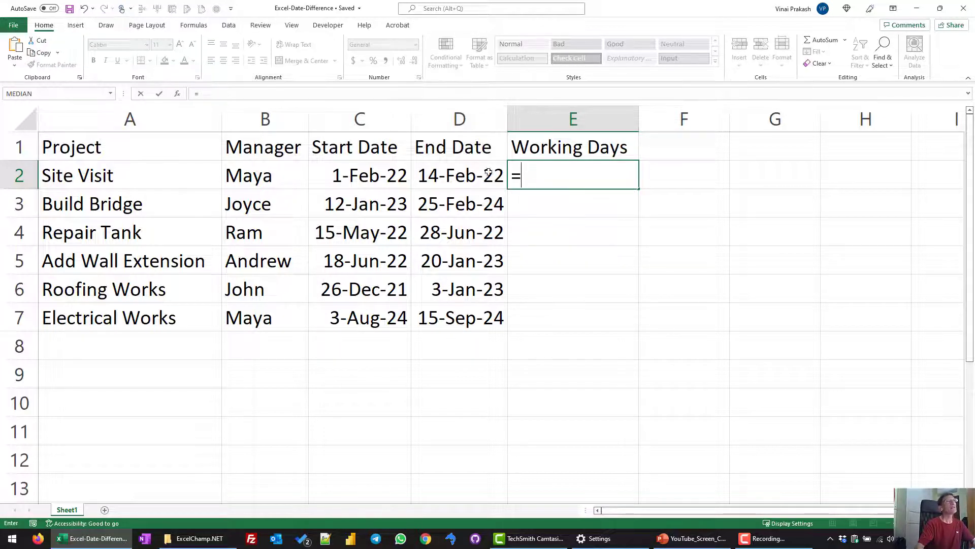
- Enter =D2-C2 in E2 so Site Visit shows 13 days, then recheck E2 and D2
{"action": "left_click", "coordinate": [459, 175]}
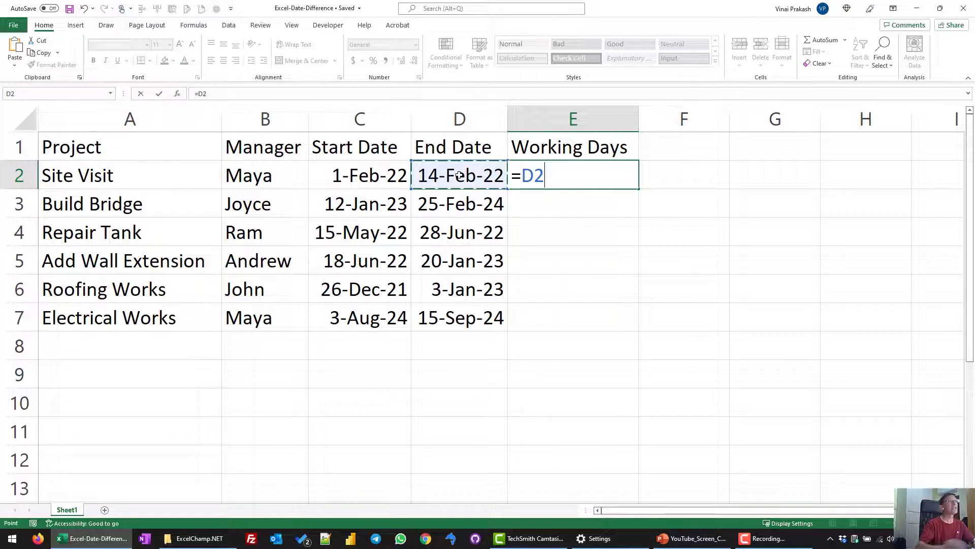
{"action": "type", "text": "-"}
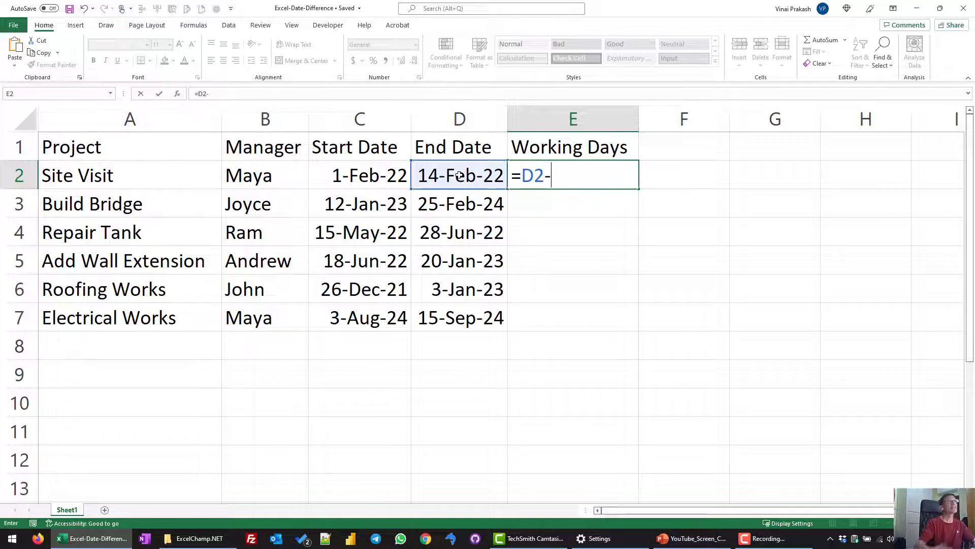
{"action": "left_click", "coordinate": [357, 179]}
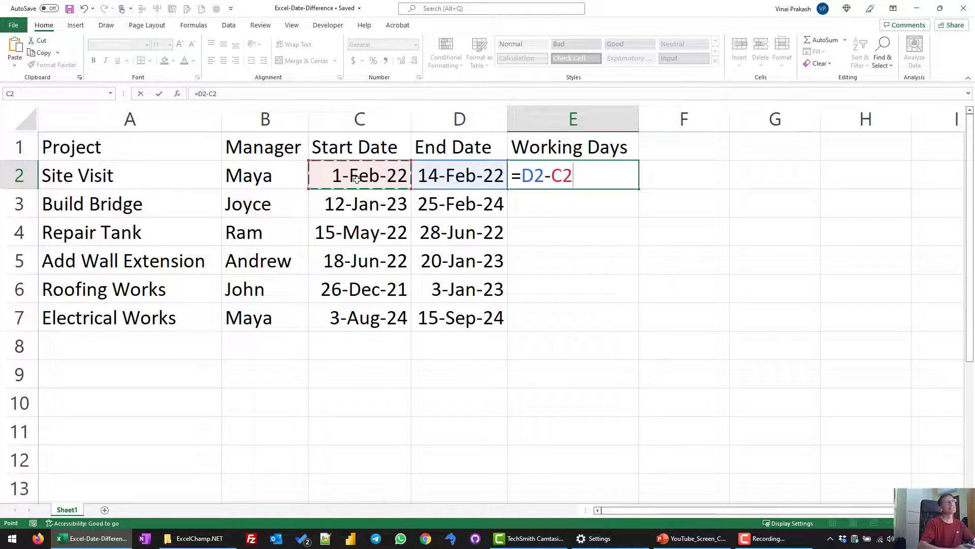
{"action": "key", "text": "Return"}
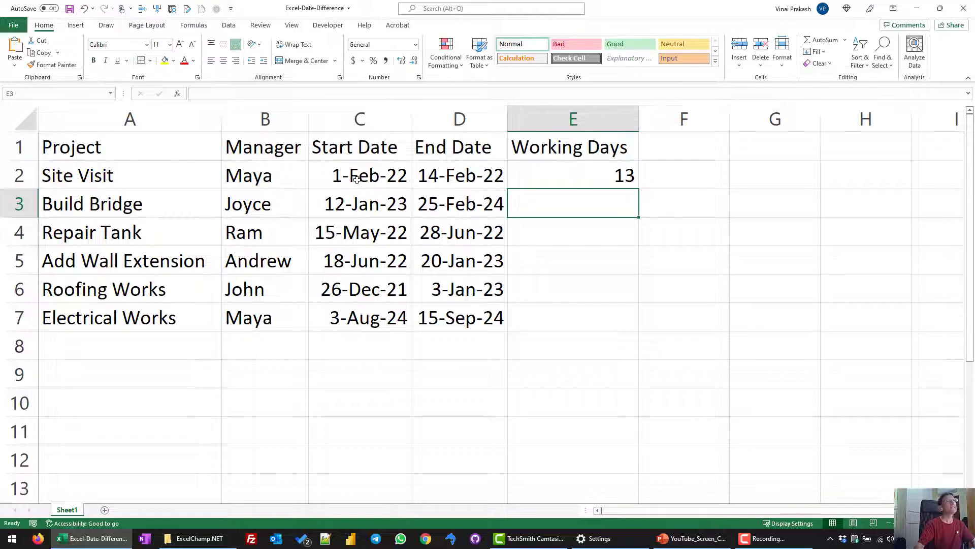
{"action": "left_click", "coordinate": [537, 175]}
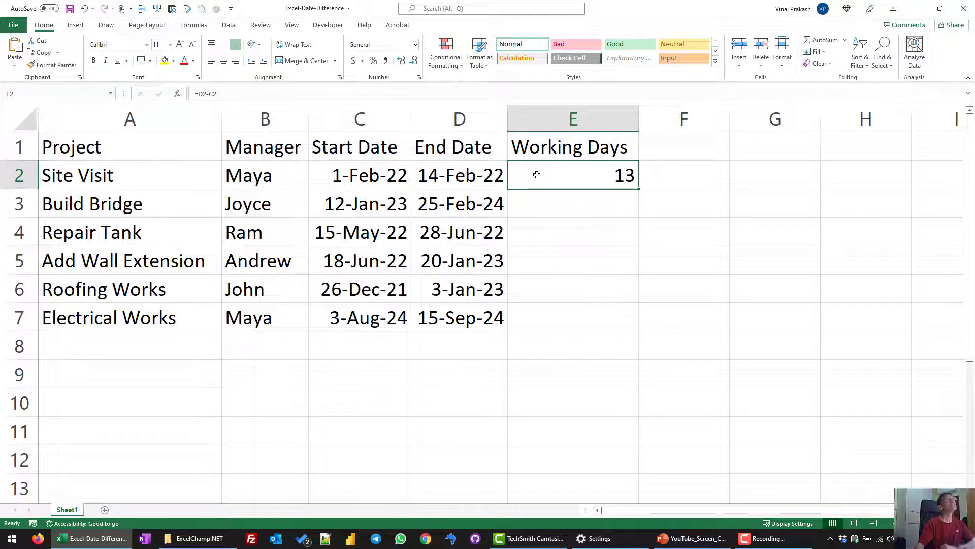
{"action": "left_click", "coordinate": [443, 175]}
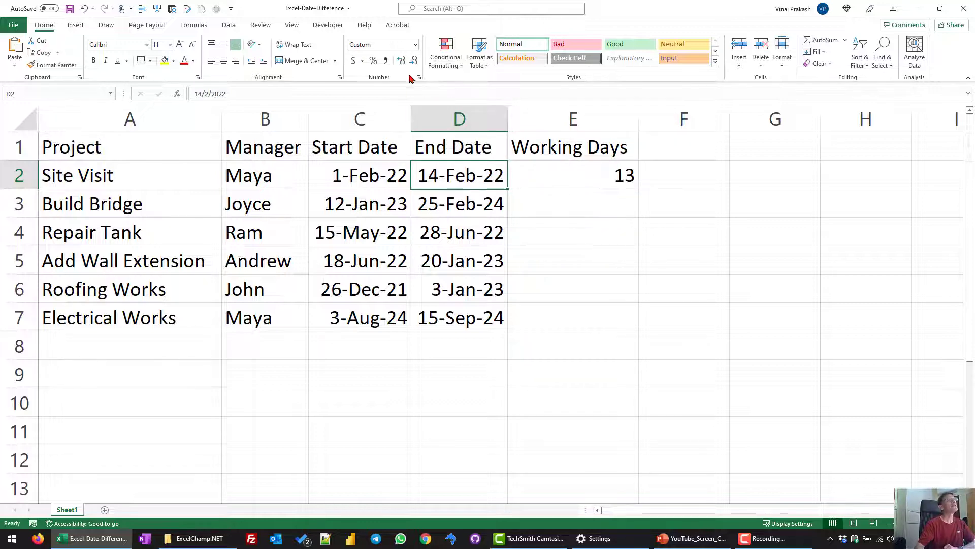
{"action": "left_click", "coordinate": [417, 45]}
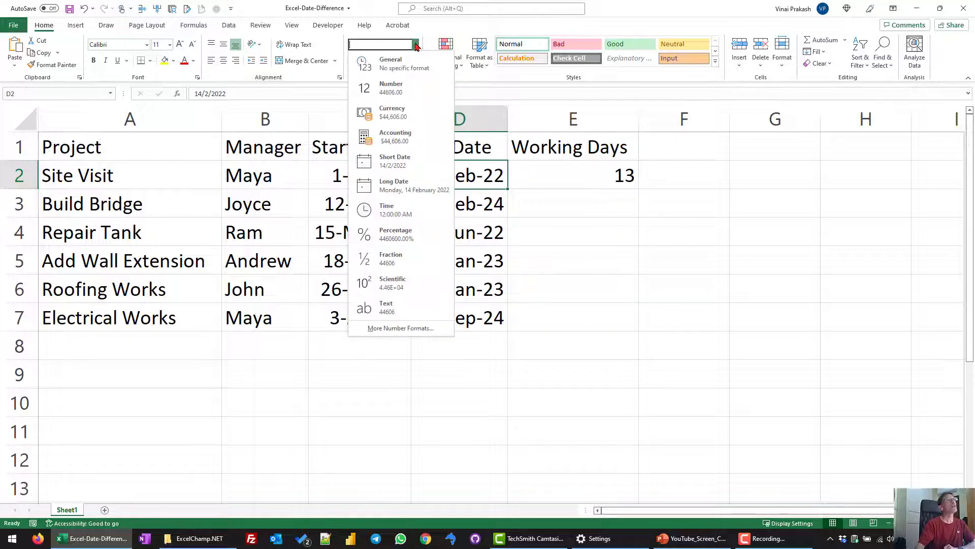
{"action": "left_click", "coordinate": [406, 69]}
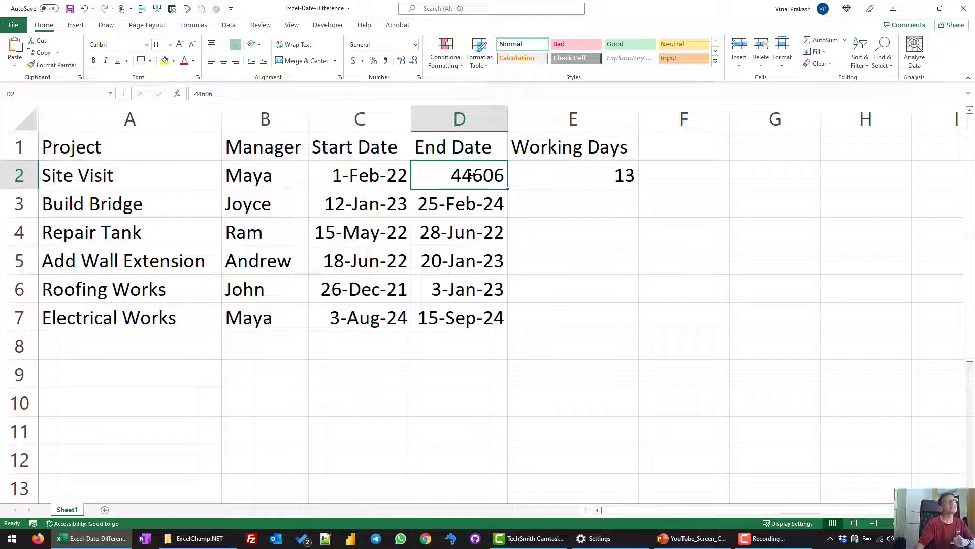
{"action": "left_click", "coordinate": [416, 46]}
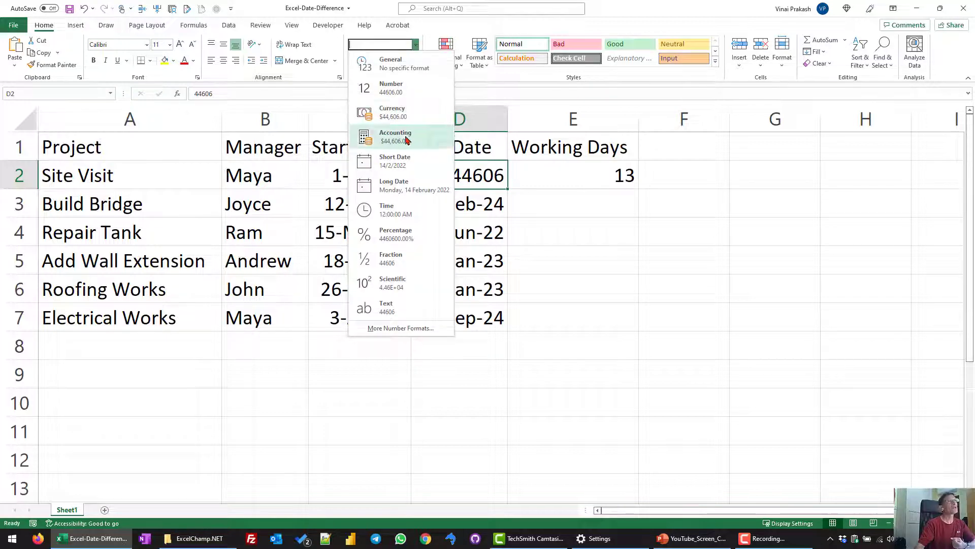
{"action": "left_click", "coordinate": [391, 169]}
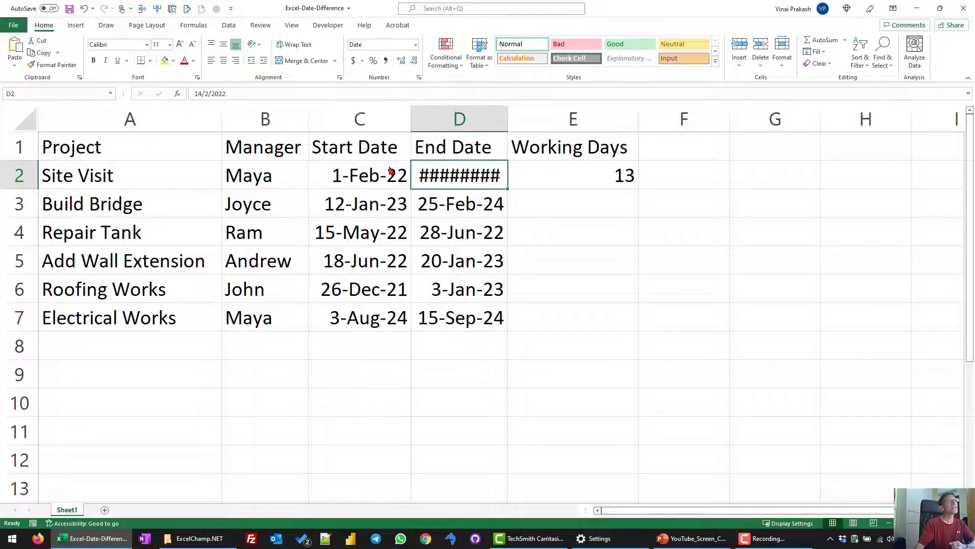
{"action": "double_click", "coordinate": [508, 121]}
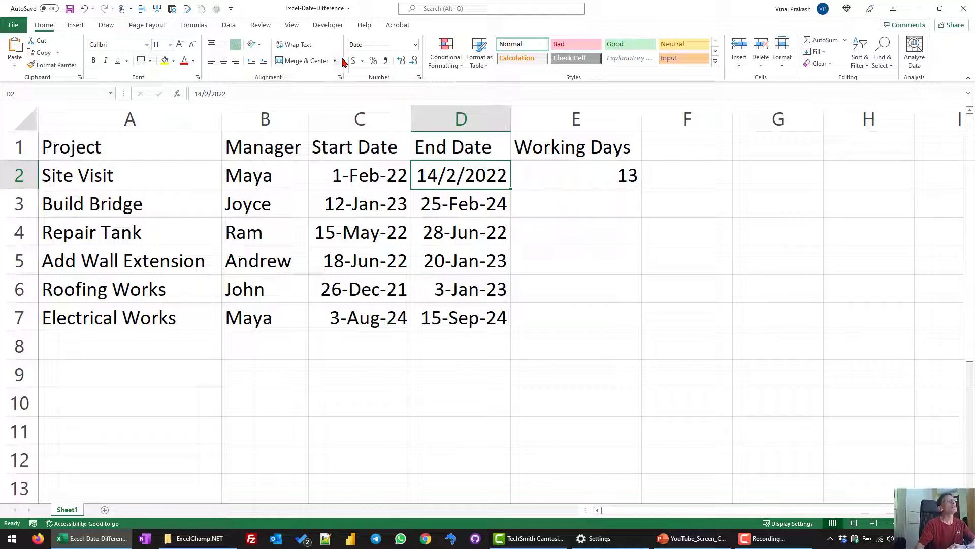
{"action": "left_click", "coordinate": [416, 45]}
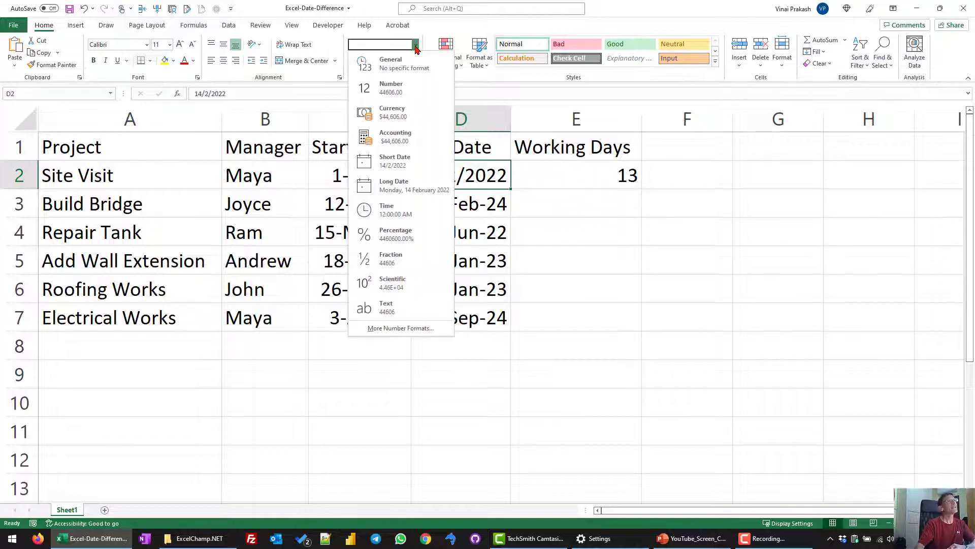
{"action": "left_click", "coordinate": [407, 188]}
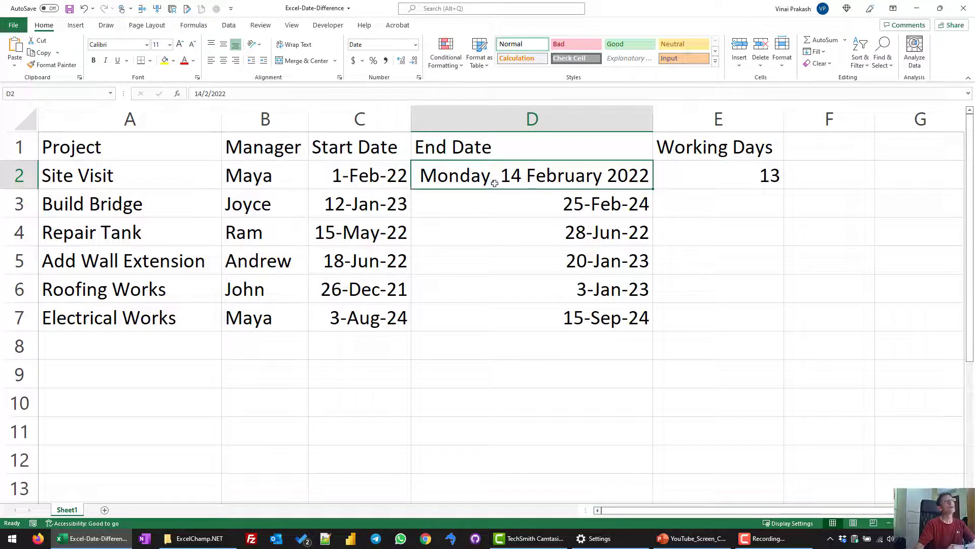
{"action": "key", "text": "ctrl+z"}
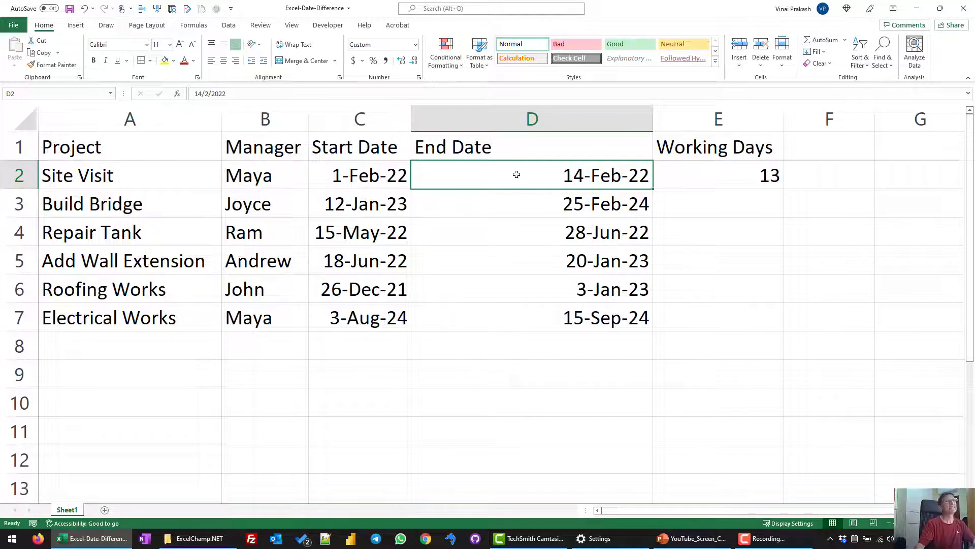
{"action": "left_click_drag", "start_coordinate": [653, 119], "coordinate": [653, 120]}
{"action": "double_click", "coordinate": [652, 120]}
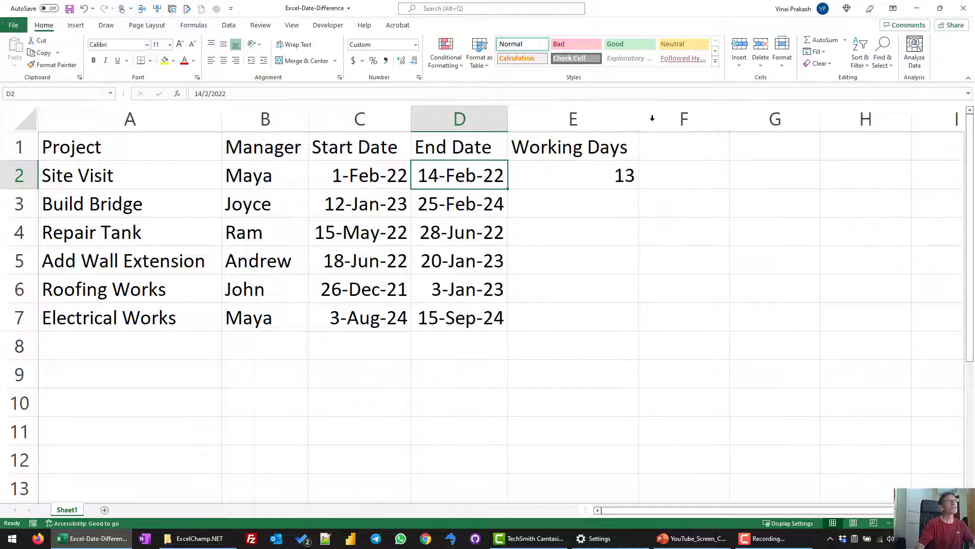
- Change E2's formula to =D2-C2+1 so Site Visit shows 14 days, with a calendar alongside
{"action": "left_click", "coordinate": [577, 172]}
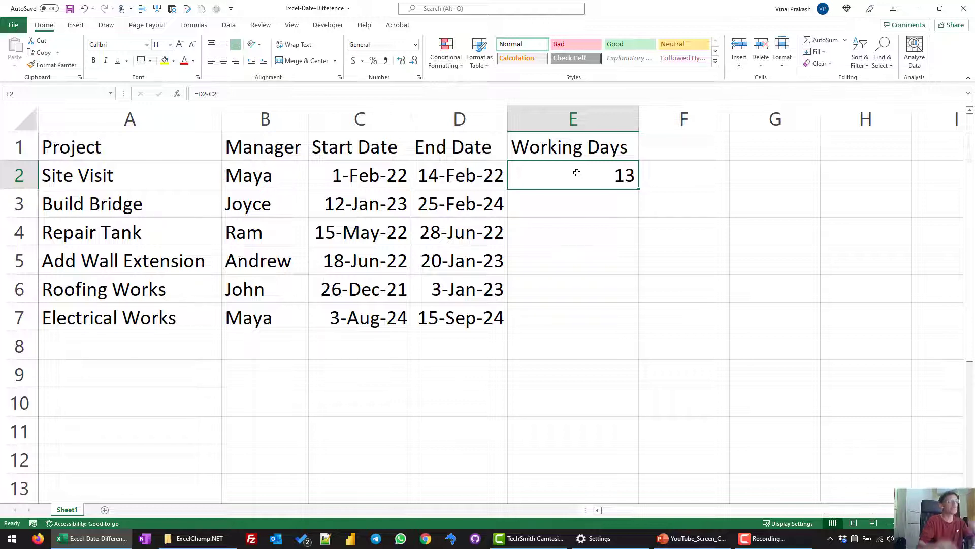
{"action": "double_click", "coordinate": [577, 174]}
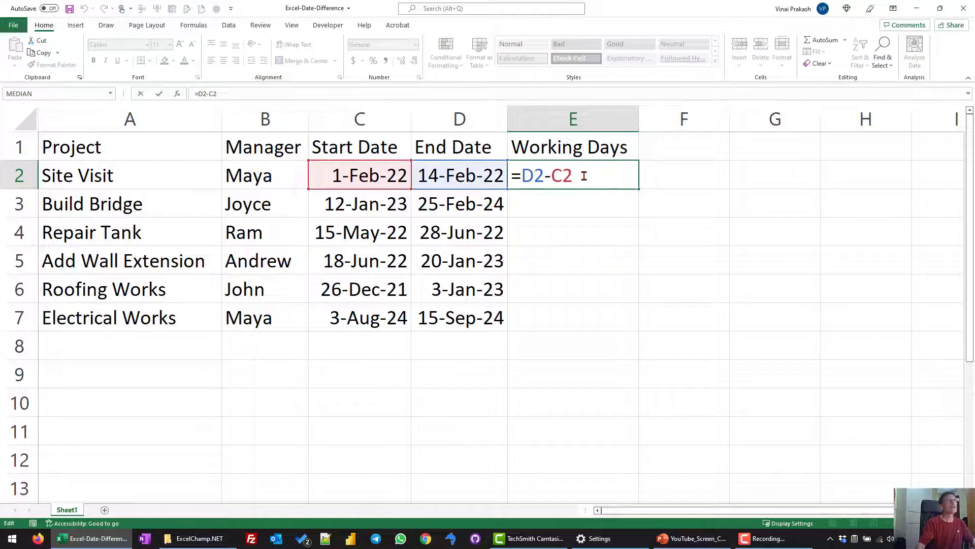
{"action": "type", "text": "+"}
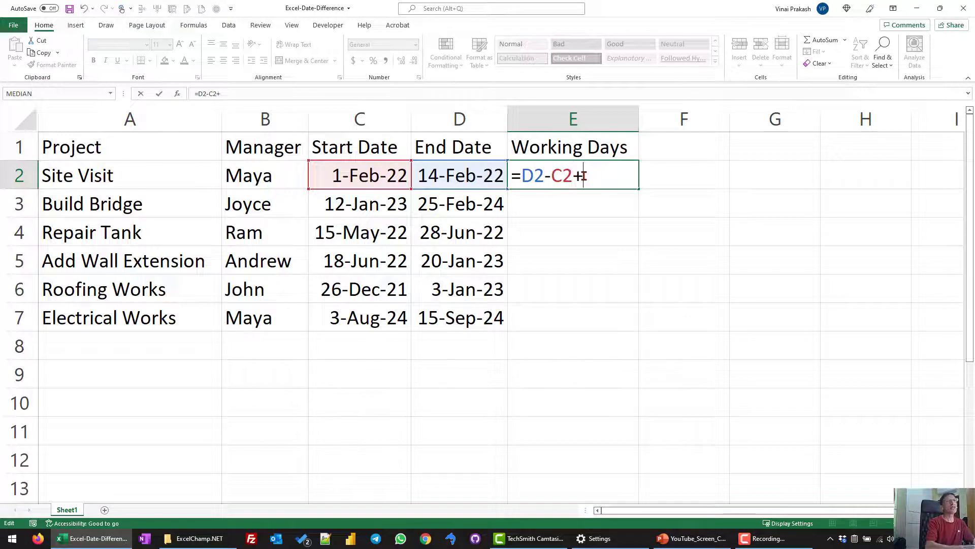
{"action": "type", "text": "1"}
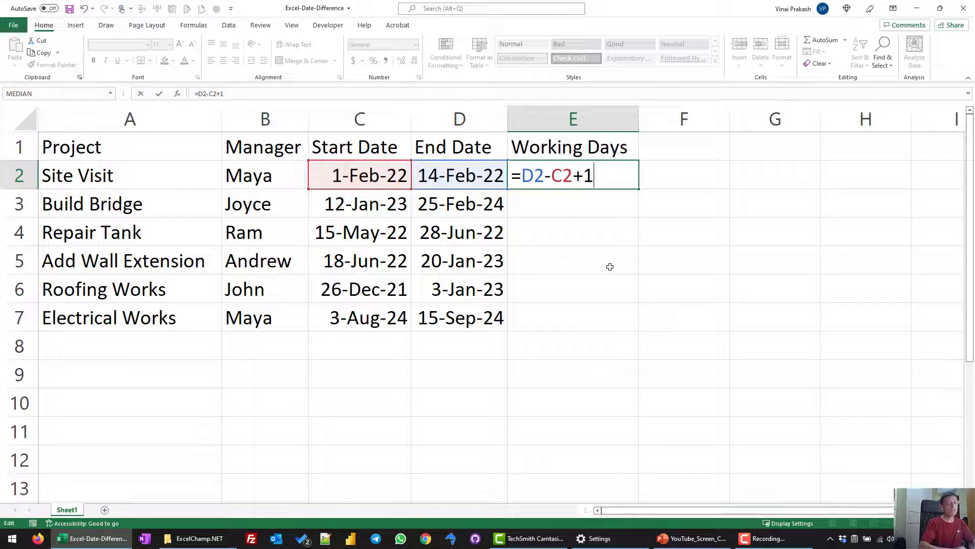
{"action": "key", "text": "Return"}
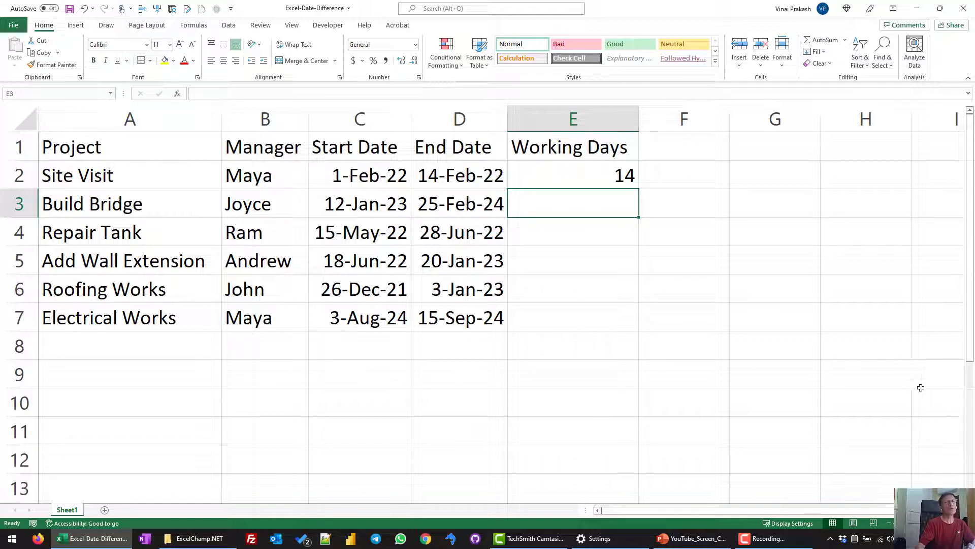
{"action": "left_click", "coordinate": [955, 538]}
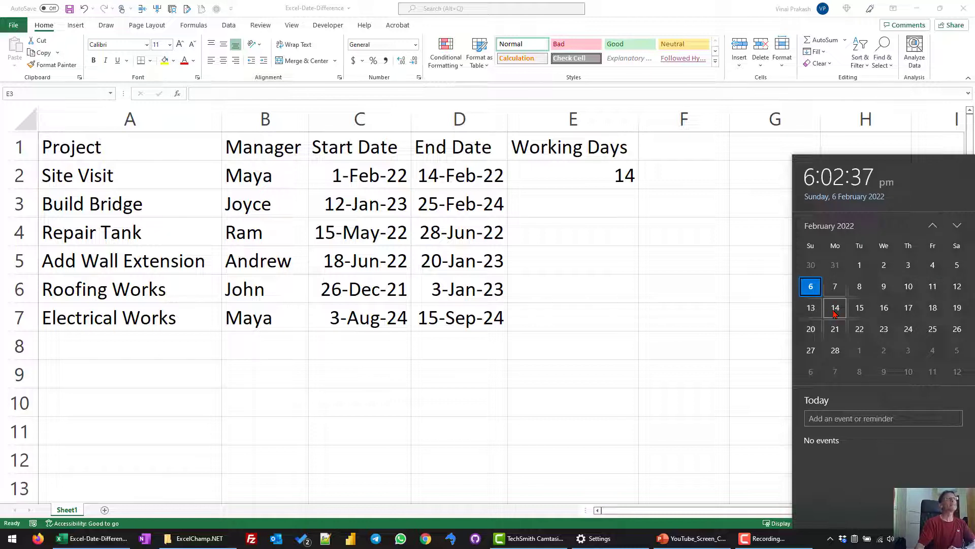
{"action": "left_click", "coordinate": [583, 178]}
{"action": "left_click", "coordinate": [584, 177]}
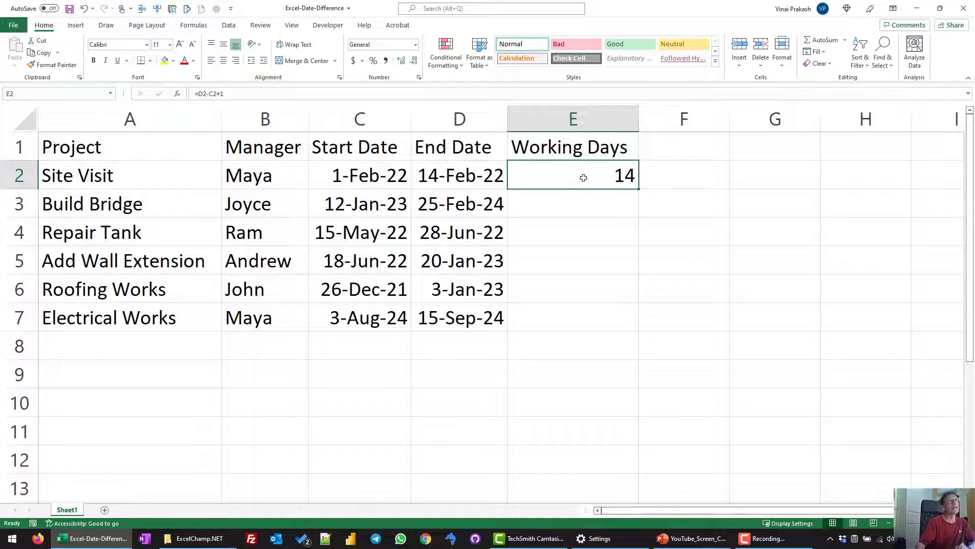
- Fill E2's formula down to E7 (410, 45, 217, 374, 44) and check E2's references
{"action": "left_click_drag", "start_coordinate": [637, 189], "coordinate": [629, 324]}
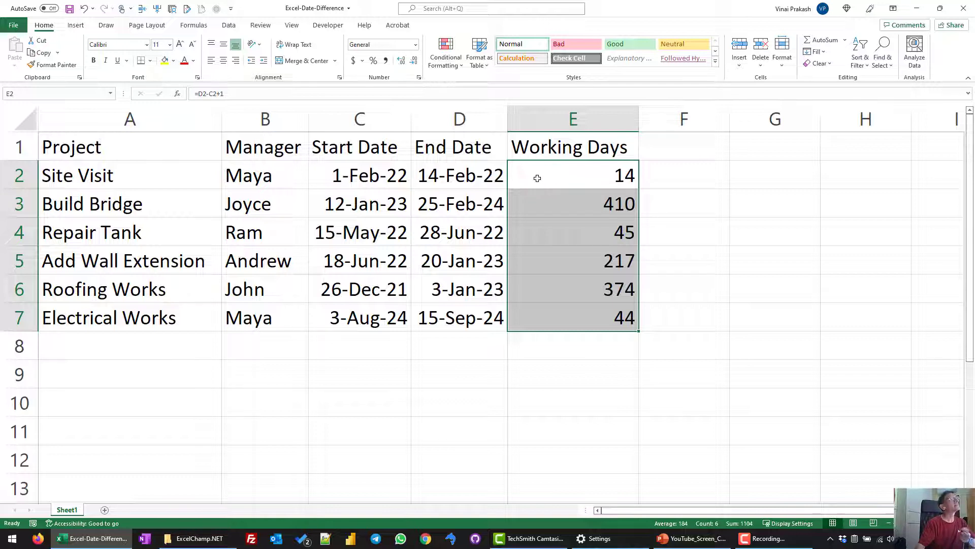
{"action": "left_click", "coordinate": [538, 178]}
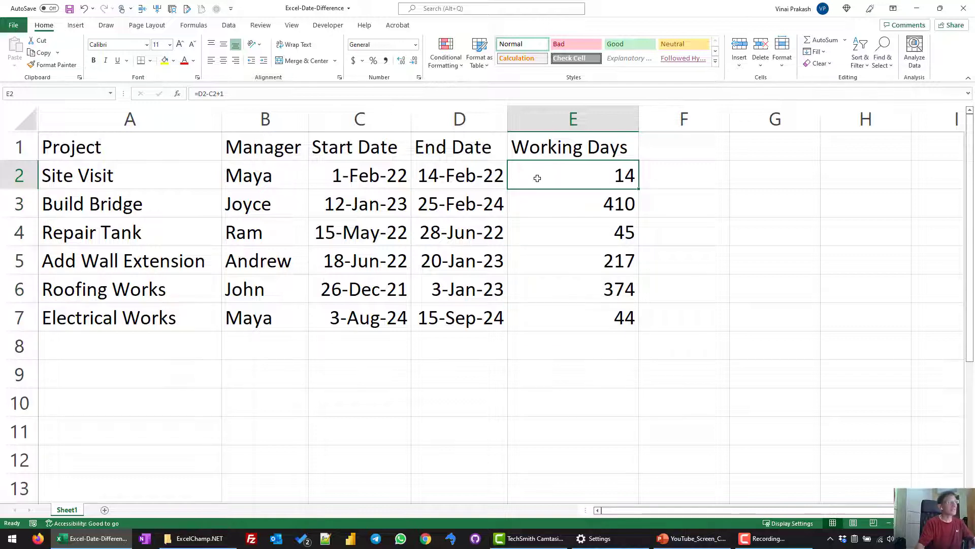
{"action": "double_click", "coordinate": [537, 177]}
{"action": "key", "text": "Escape"}
- Rename E1 to 'Elapsed Days' and add a 'Working Days' heading in F1
{"action": "left_click", "coordinate": [552, 144]}
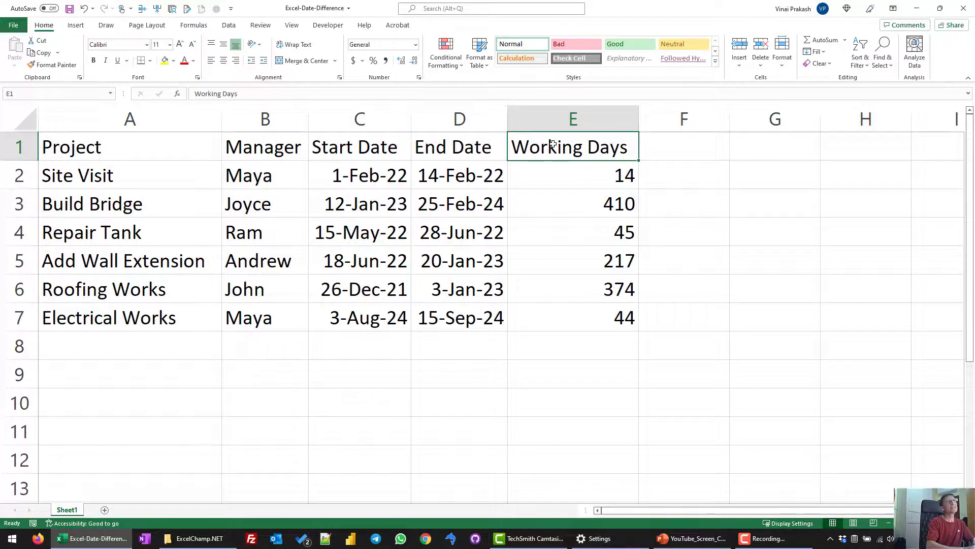
{"action": "type", "text": "El"}
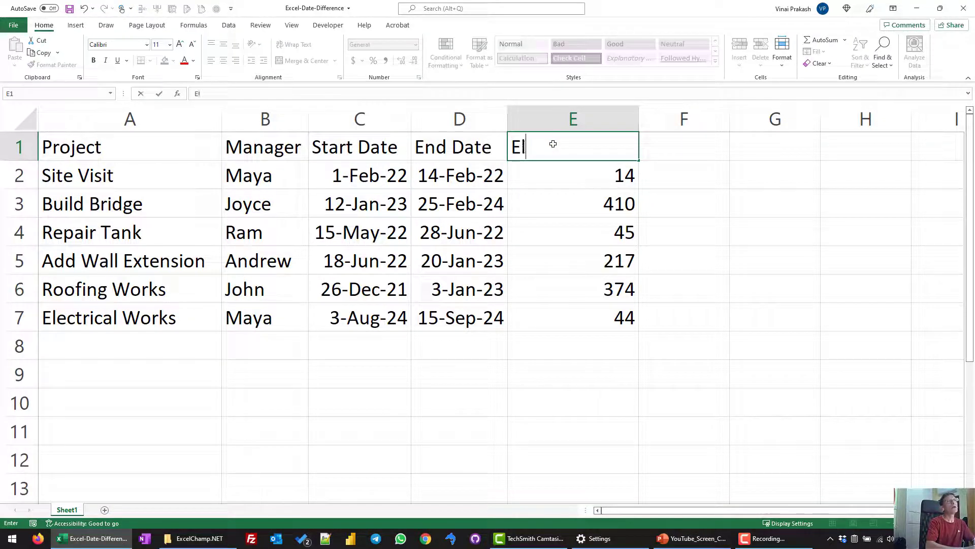
{"action": "type", "text": "apsed Days"}
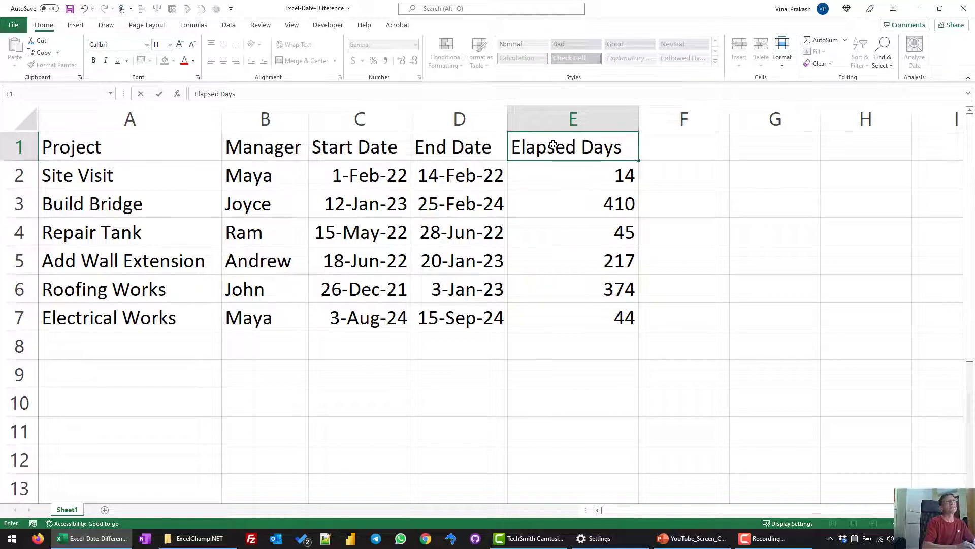
{"action": "key", "text": "Tab"}
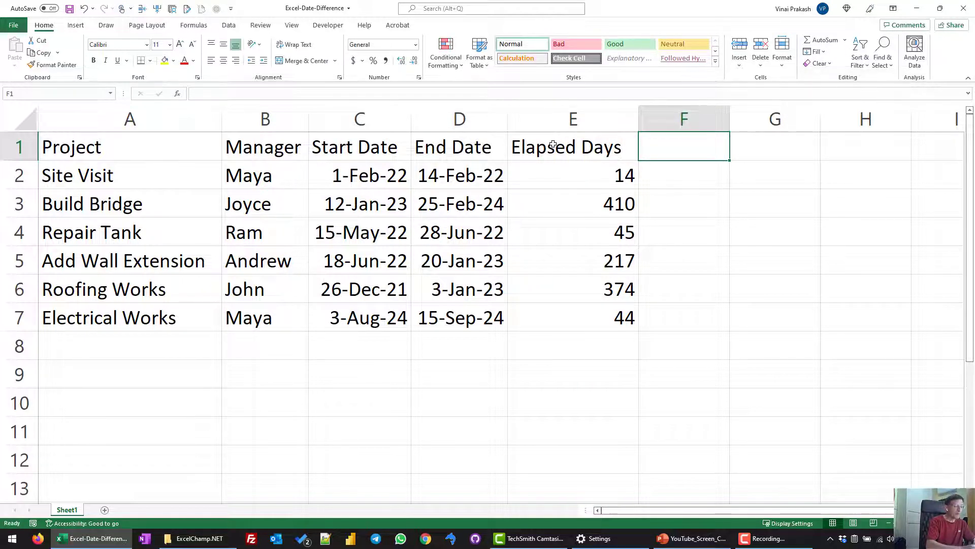
{"action": "type", "text": "Working"}
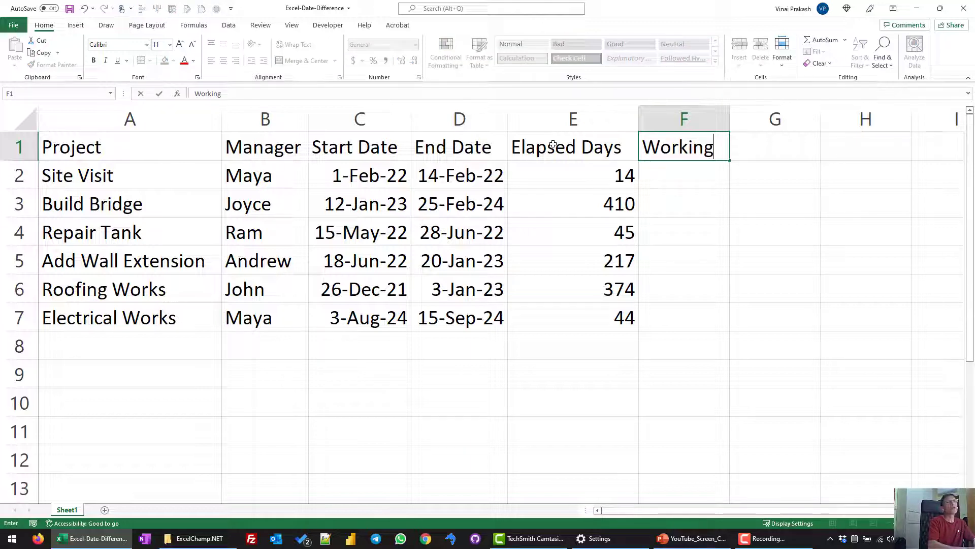
{"action": "type", "text": " Days"}
{"action": "key", "text": "Return"}
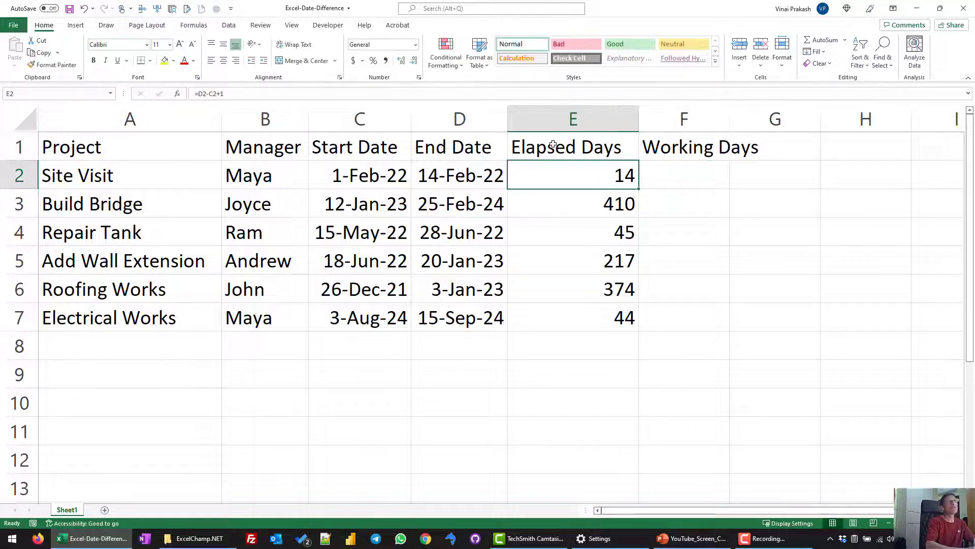
{"action": "key", "text": "Right"}
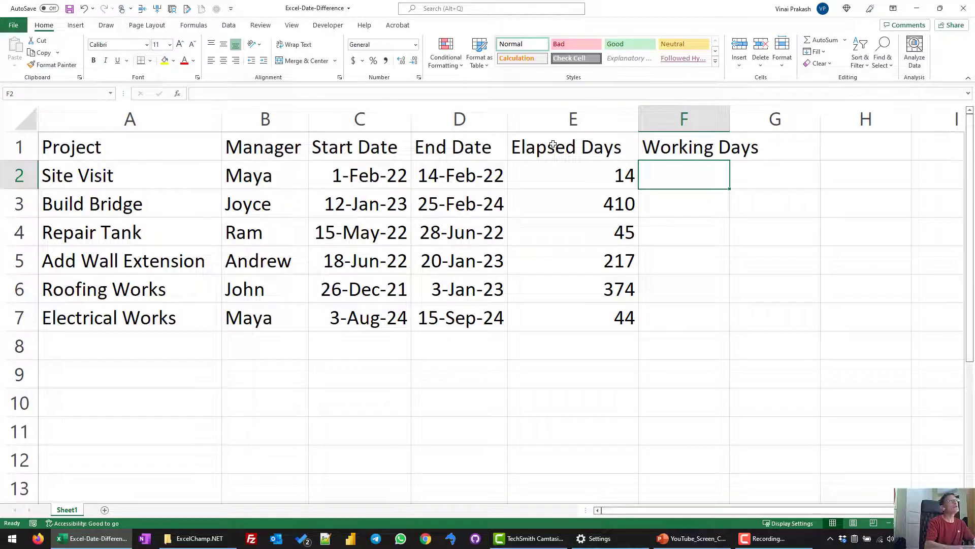
- Enter =NETWORKDAYS(C2,D2) in F2, returning 10 working days for Site Visit
{"action": "type", "text": "="}
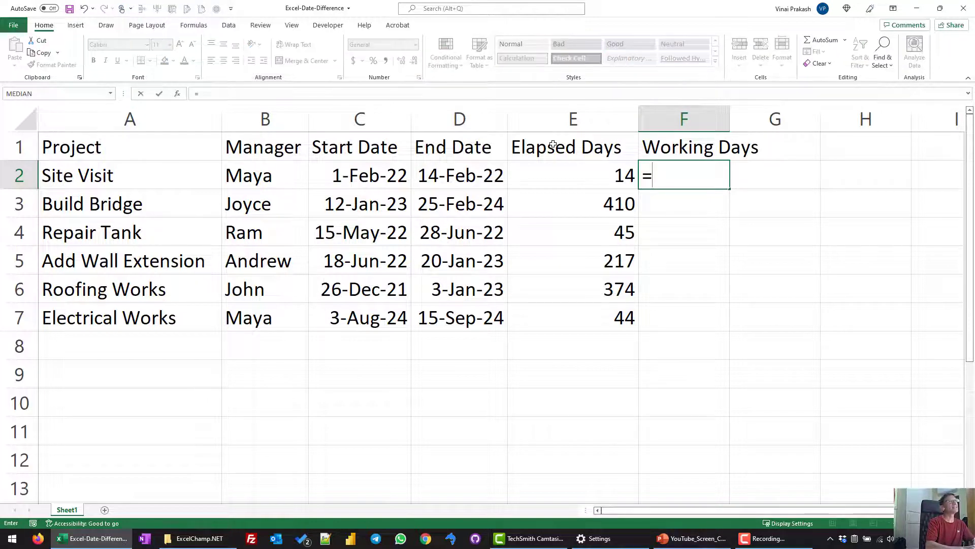
{"action": "type", "text": "Netw"}
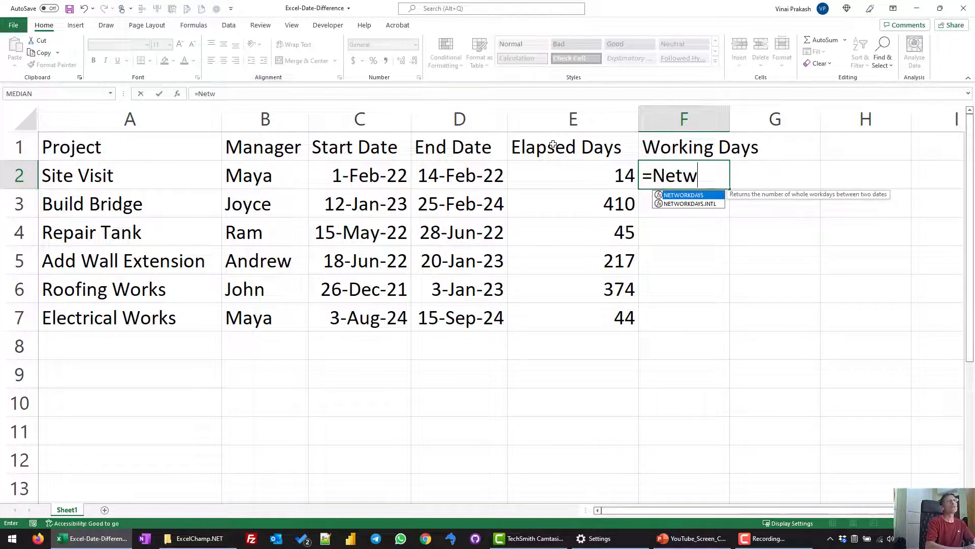
{"action": "key", "text": "Tab"}
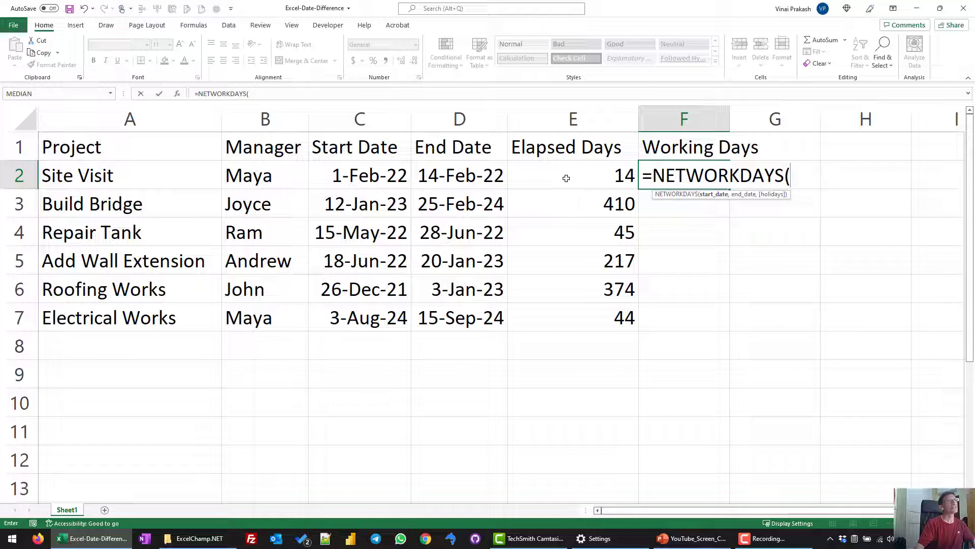
{"action": "left_click", "coordinate": [352, 177]}
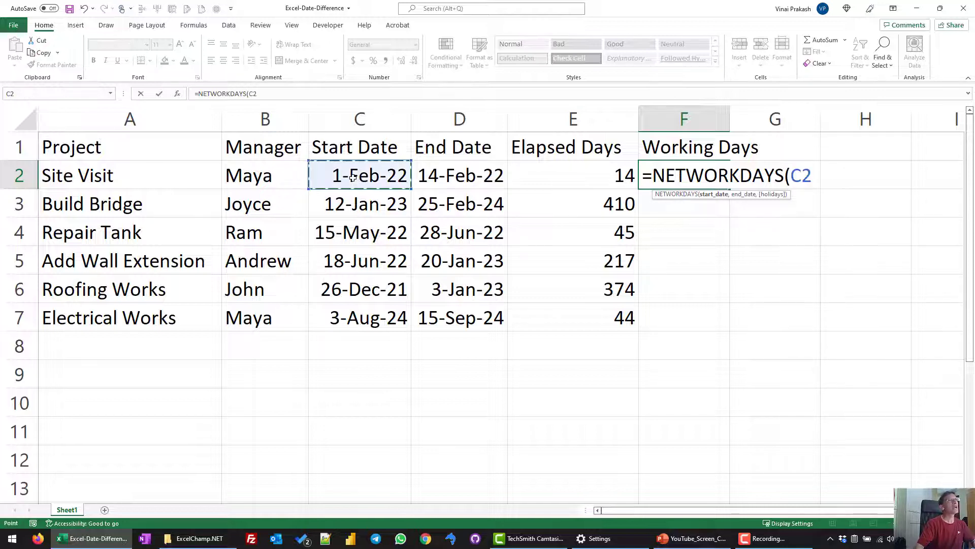
{"action": "type", "text": ","}
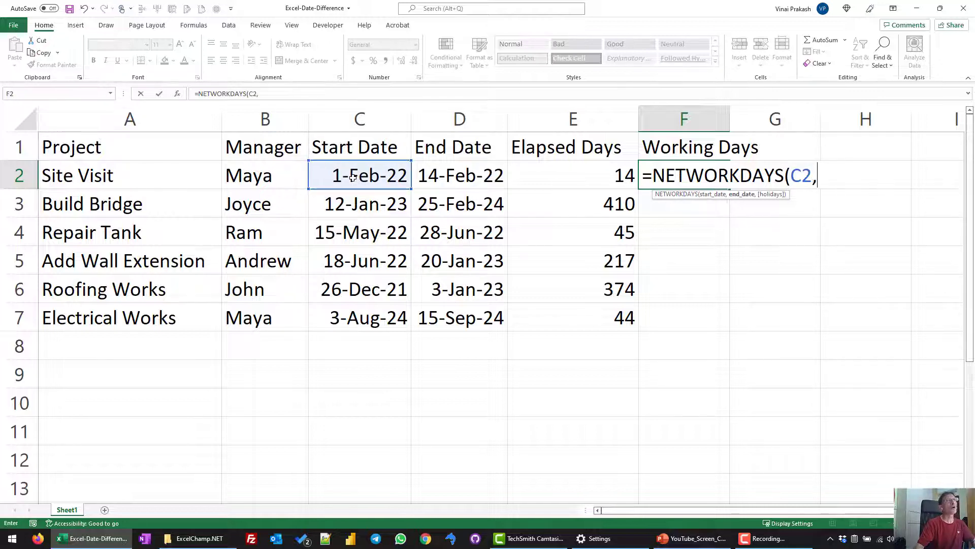
{"action": "left_click", "coordinate": [470, 177]}
{"action": "type", "text": ")"}
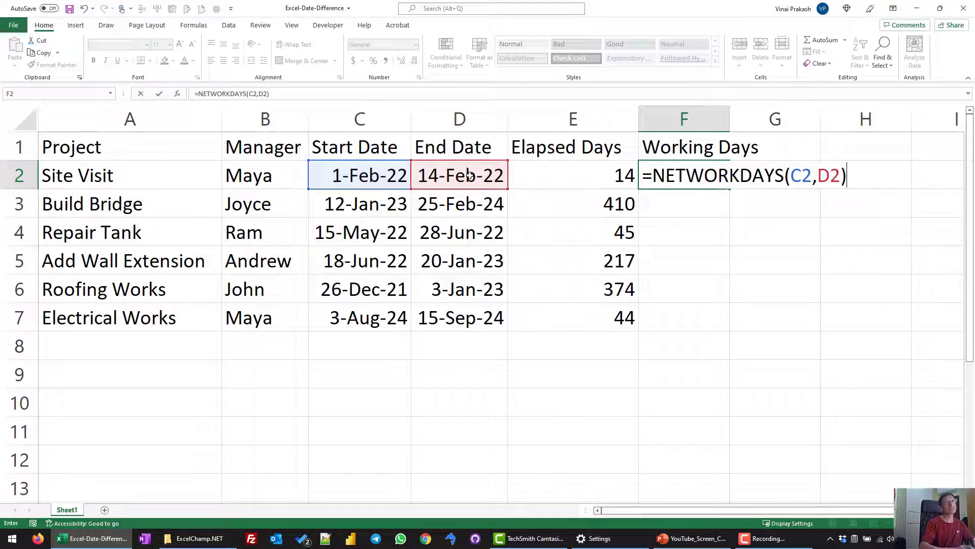
{"action": "key", "text": "Return"}
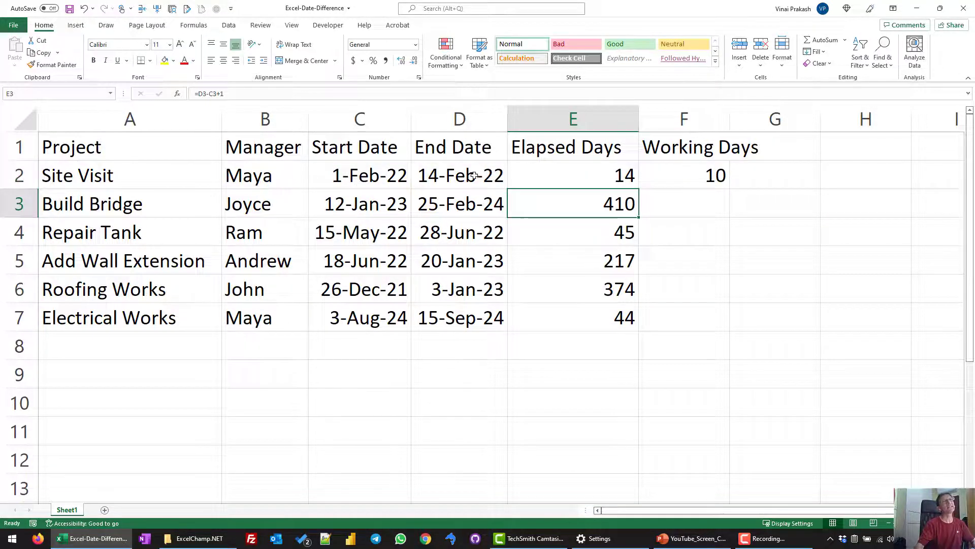
{"action": "left_click", "coordinate": [676, 181]}
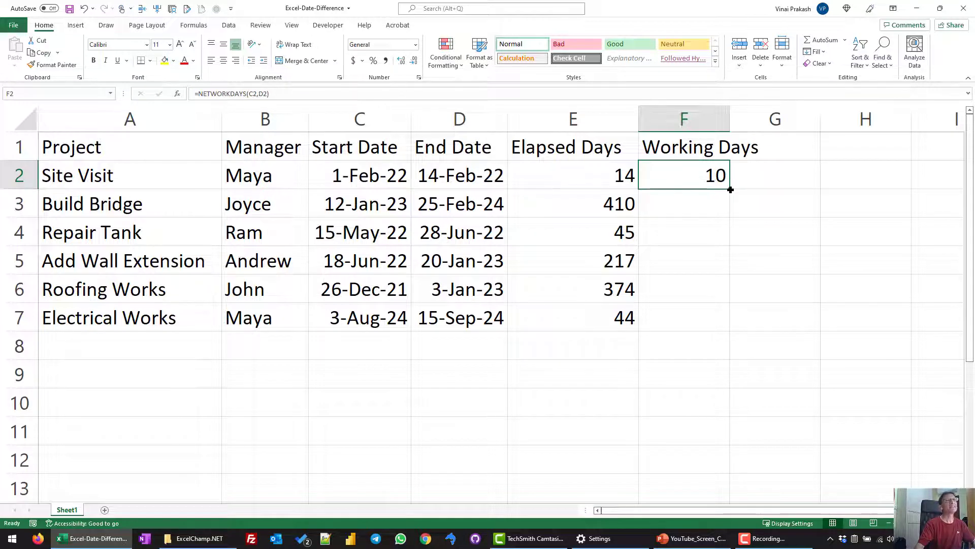